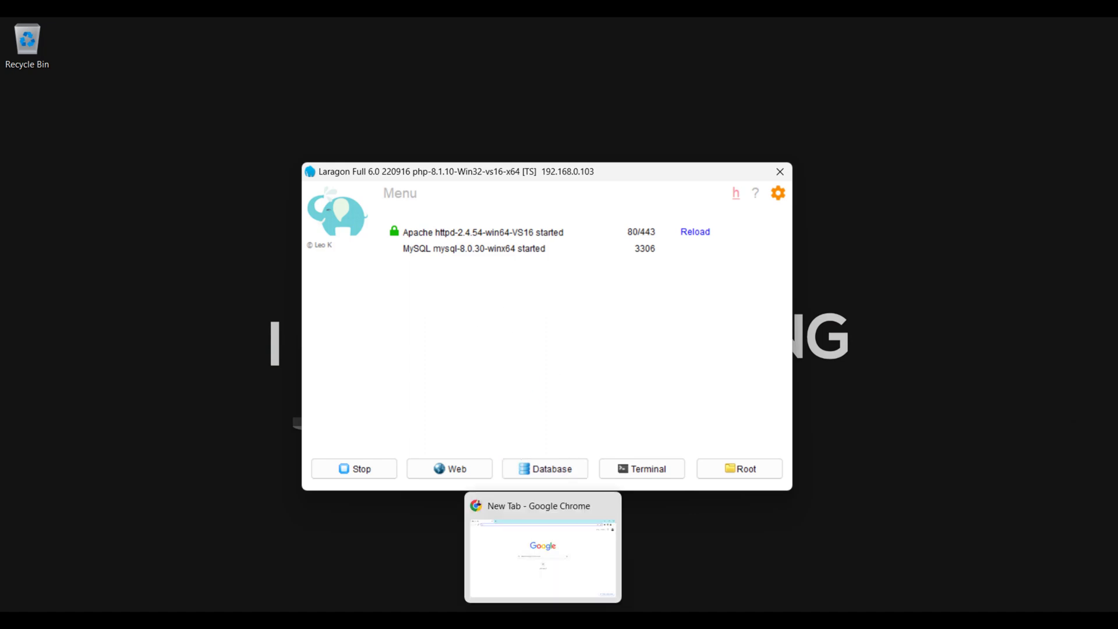
Step: In Chrome, search Google for "windows php download" and open the windows.php.net Binaries and sources Releases page
{"action": "left_click", "coordinate": [547, 619]}
{"action": "left_click", "coordinate": [170, 56]}
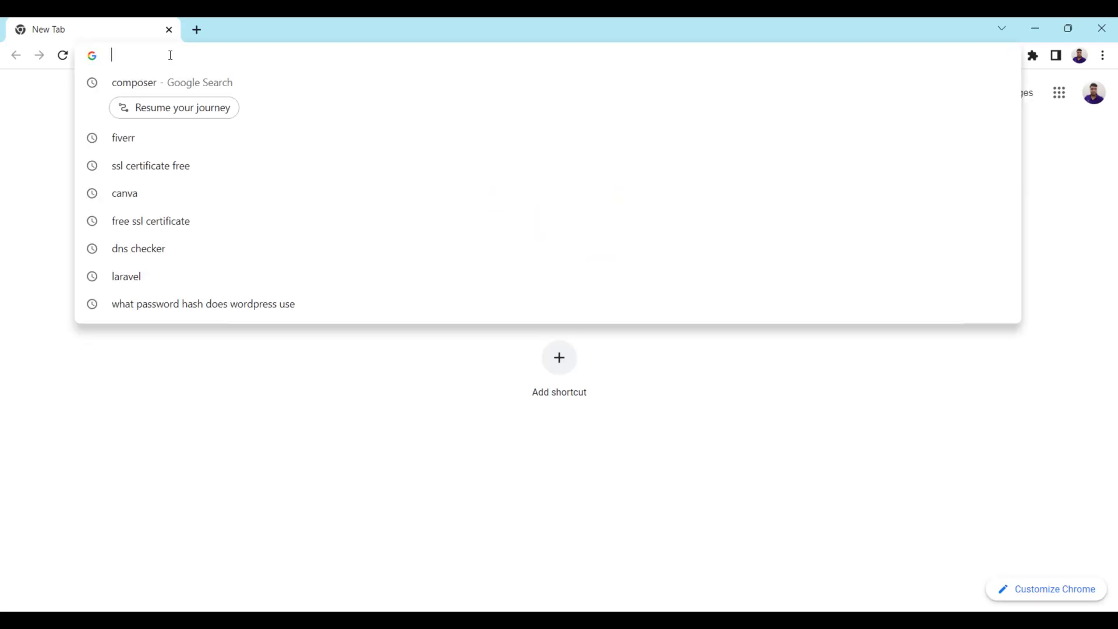
{"action": "type", "text": "wi"}
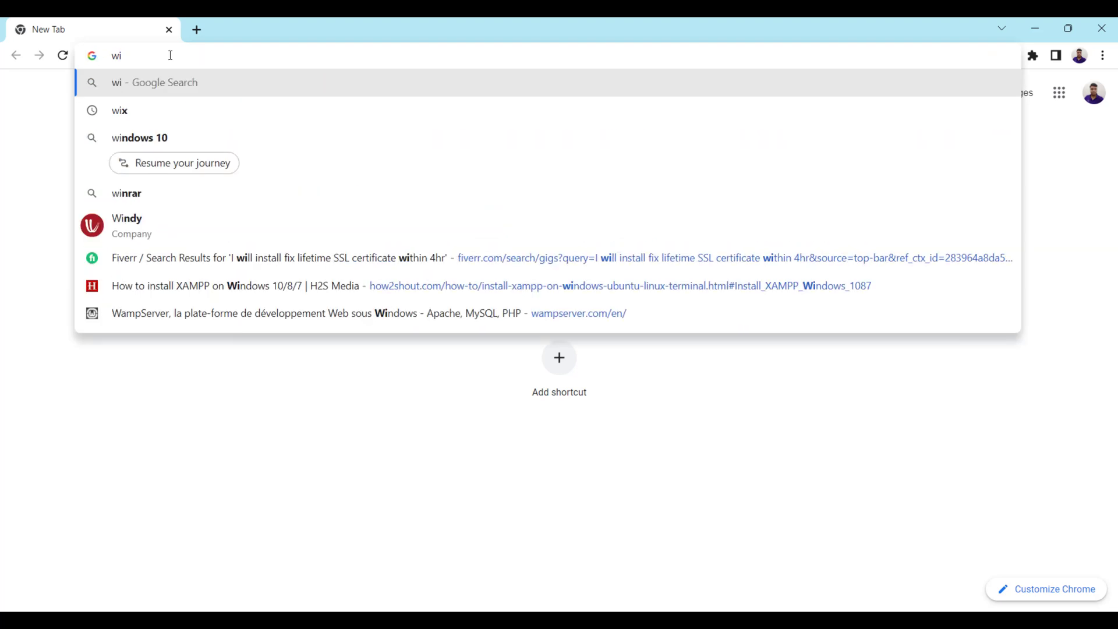
{"action": "type", "text": "ndows "}
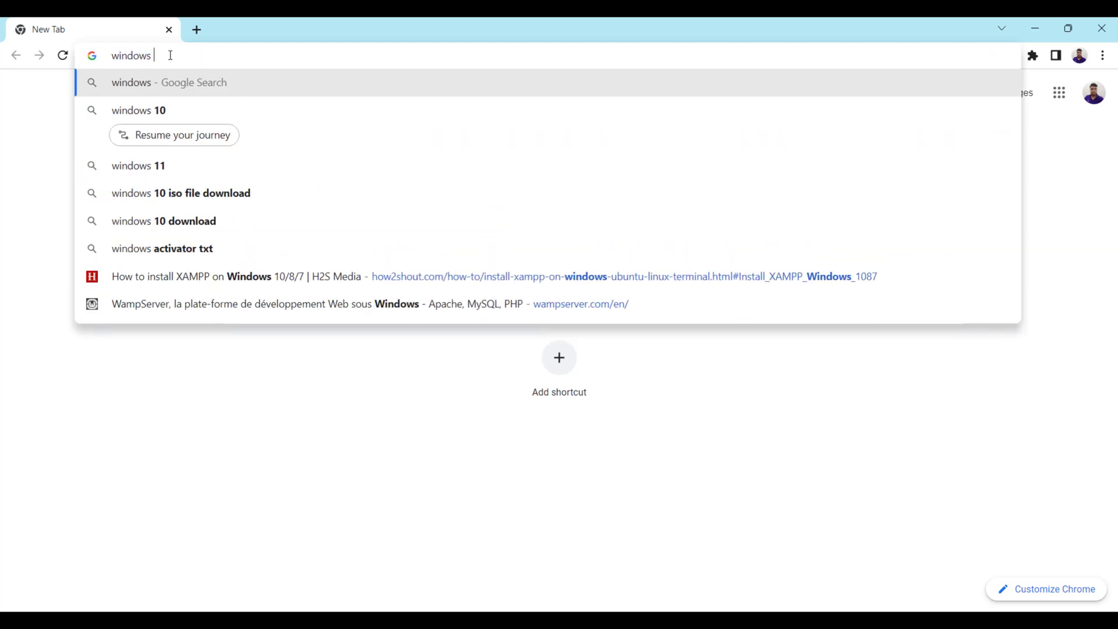
{"action": "type", "text": "php"}
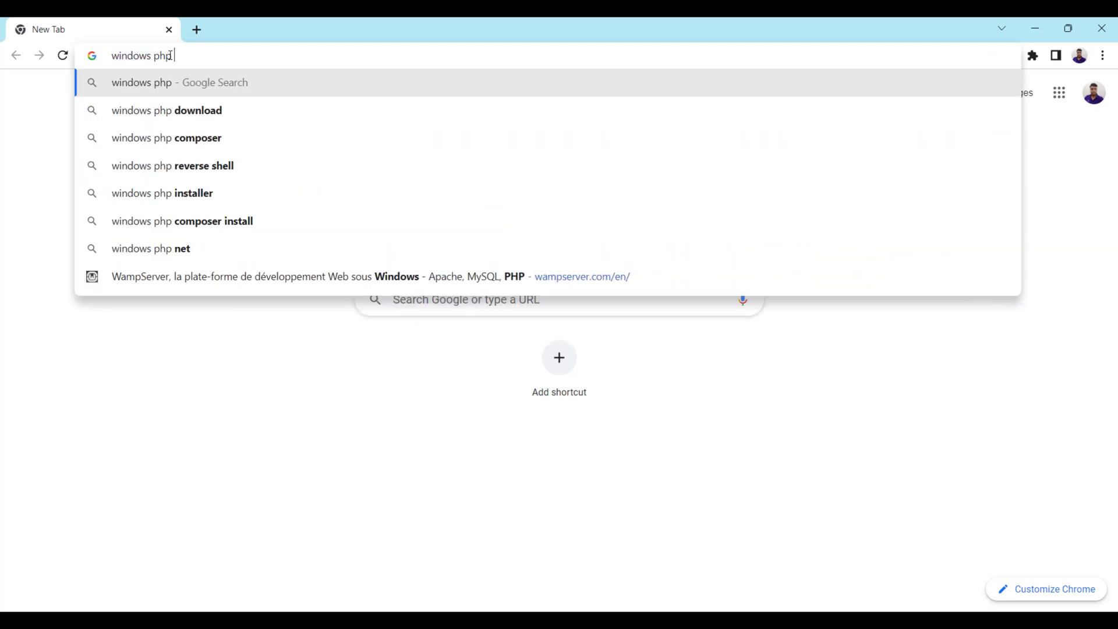
{"action": "key", "text": "Down"}
{"action": "key", "text": "Return"}
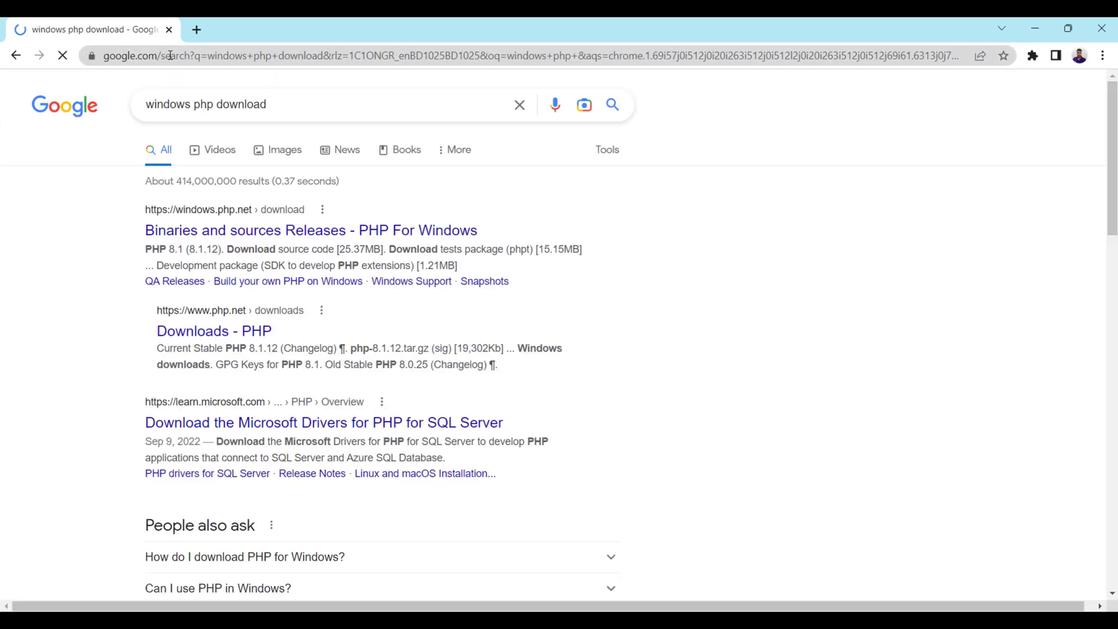
{"action": "left_click", "coordinate": [208, 218]}
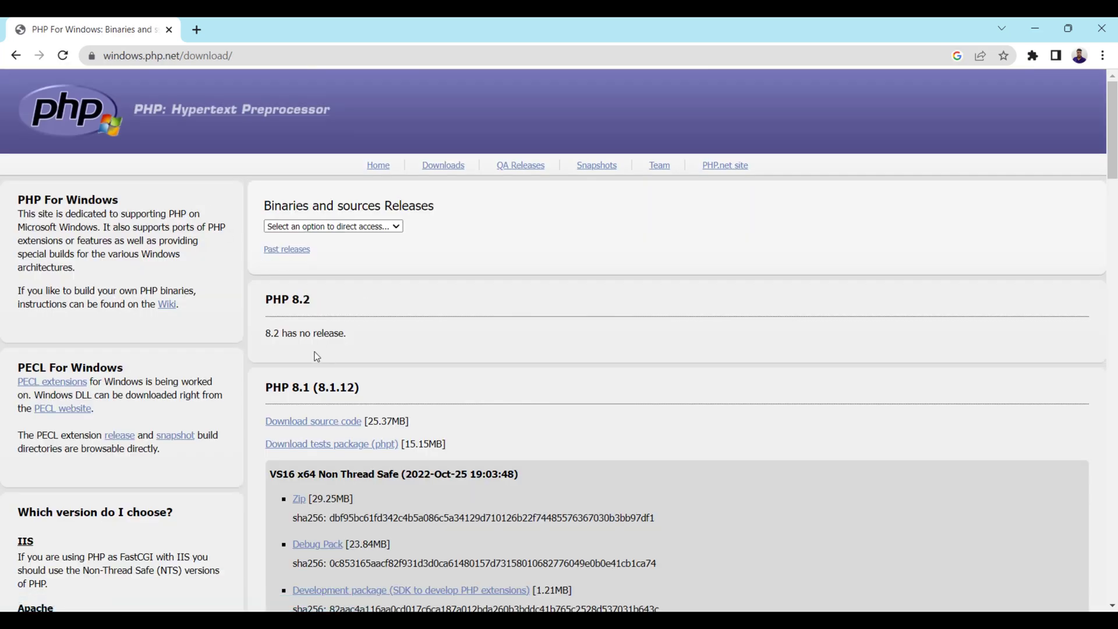
Step: Look through the PHP versions offered for Windows on the releases page, from PHP 8.1 down to PHP 7.4
{"action": "scroll", "coordinate": [319, 351], "scroll_direction": "down", "scroll_amount": 1}
{"action": "scroll", "coordinate": [330, 297], "scroll_direction": "down", "scroll_amount": 7}
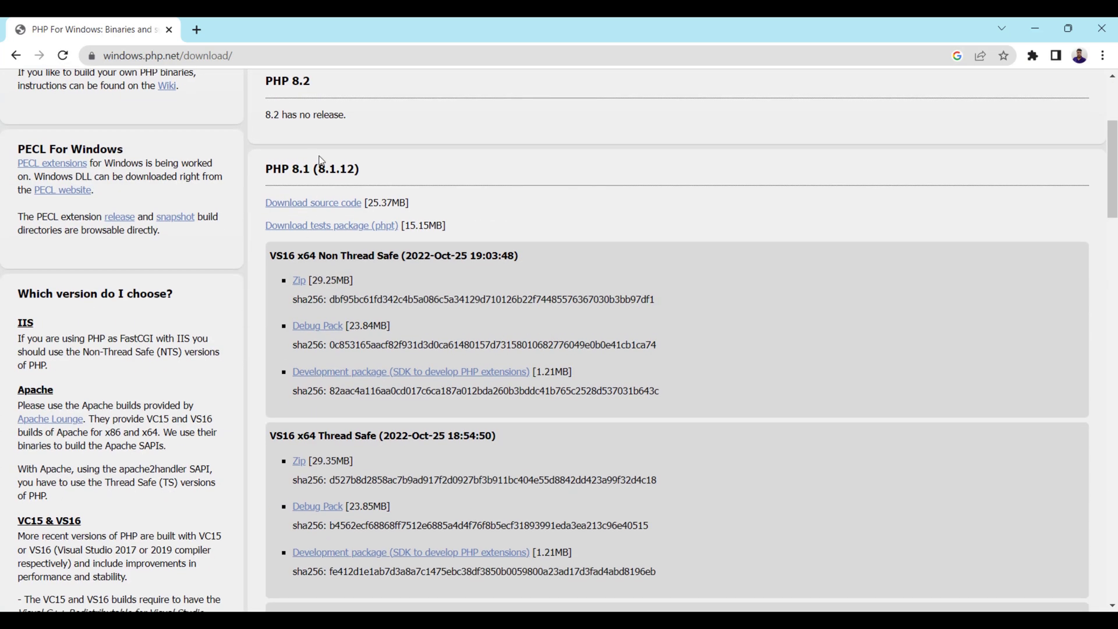
{"action": "scroll", "coordinate": [404, 249], "scroll_direction": "down", "scroll_amount": 12}
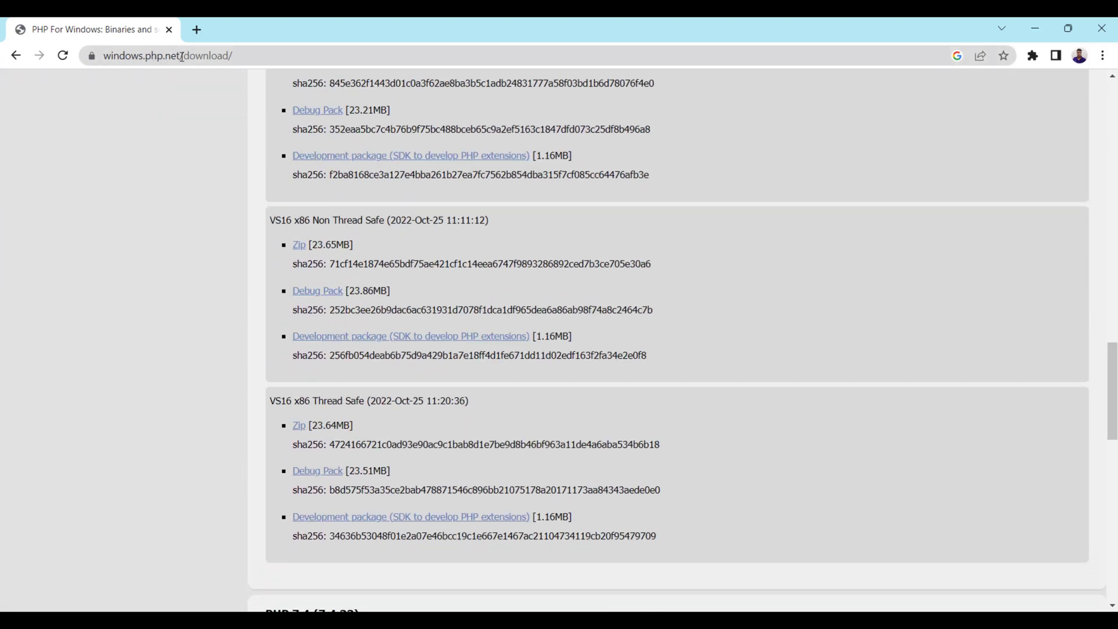
{"action": "scroll", "coordinate": [394, 307], "scroll_direction": "down", "scroll_amount": 12}
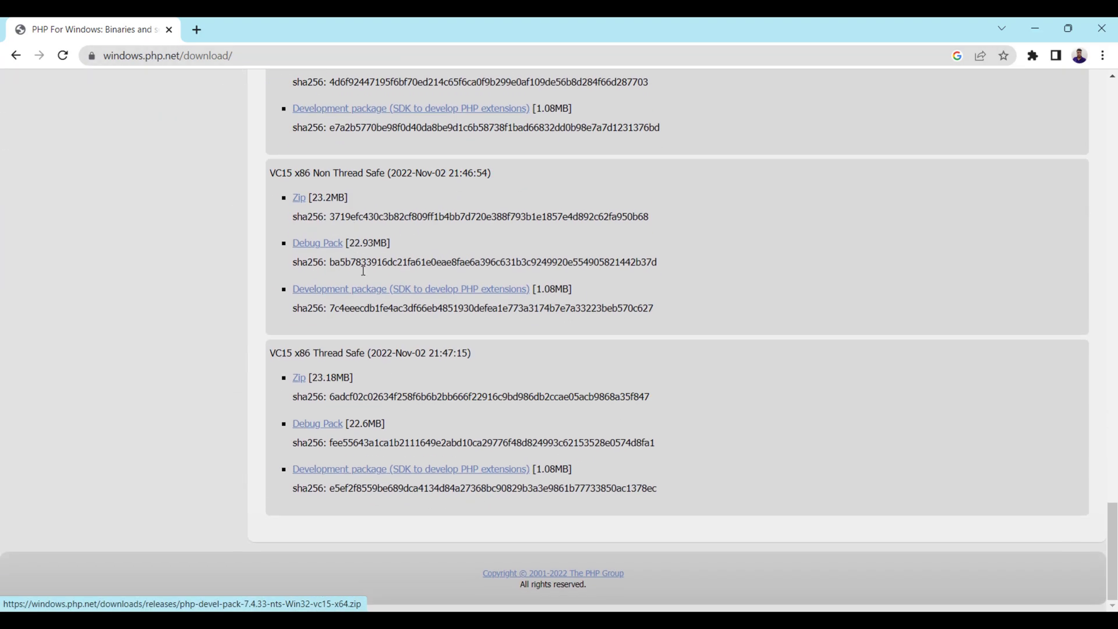
{"action": "scroll", "coordinate": [363, 271], "scroll_direction": "up", "scroll_amount": 9}
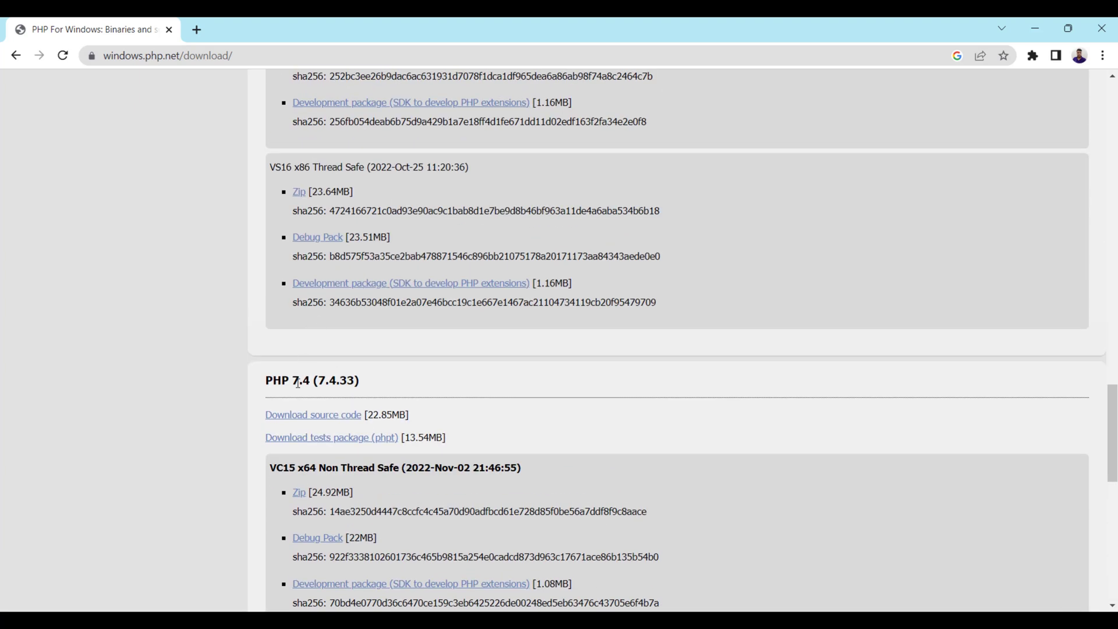
{"action": "left_click_drag", "start_coordinate": [293, 383], "coordinate": [311, 381]}
{"action": "double_click", "coordinate": [300, 382]}
{"action": "scroll", "coordinate": [335, 328], "scroll_direction": "up", "scroll_amount": 10}
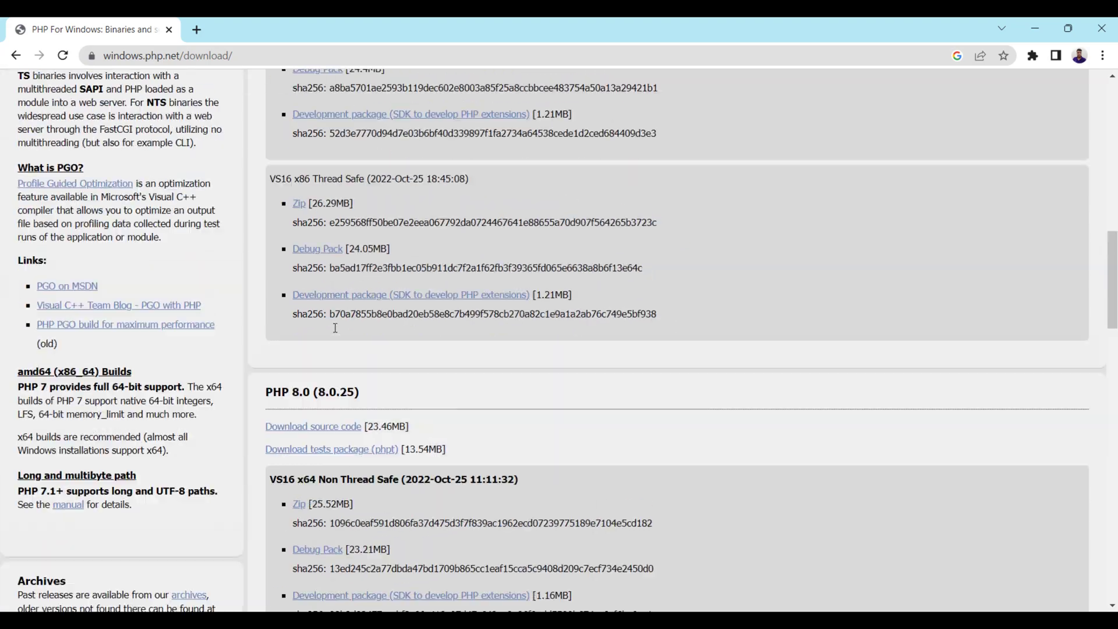
{"action": "scroll", "coordinate": [335, 328], "scroll_direction": "up", "scroll_amount": 15}
{"action": "double_click", "coordinate": [308, 387]}
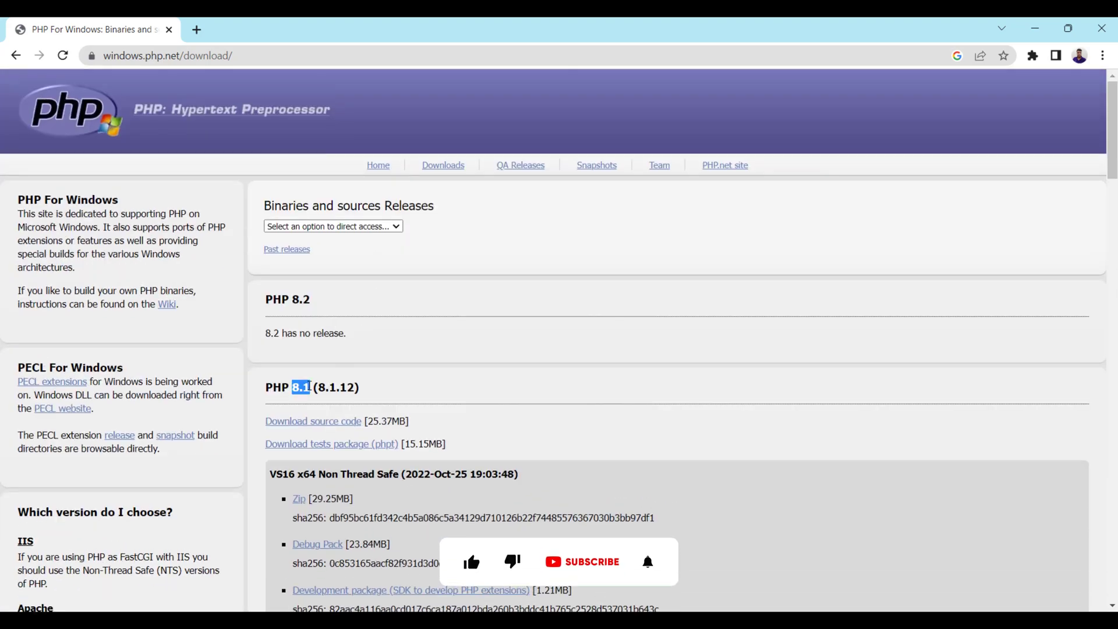
Step: Download the PHP 8.0 (8.0.25) VS16 x64 Non Thread Safe zip to the desktop and select the saved file there
{"action": "scroll", "coordinate": [381, 366], "scroll_direction": "down", "scroll_amount": 14}
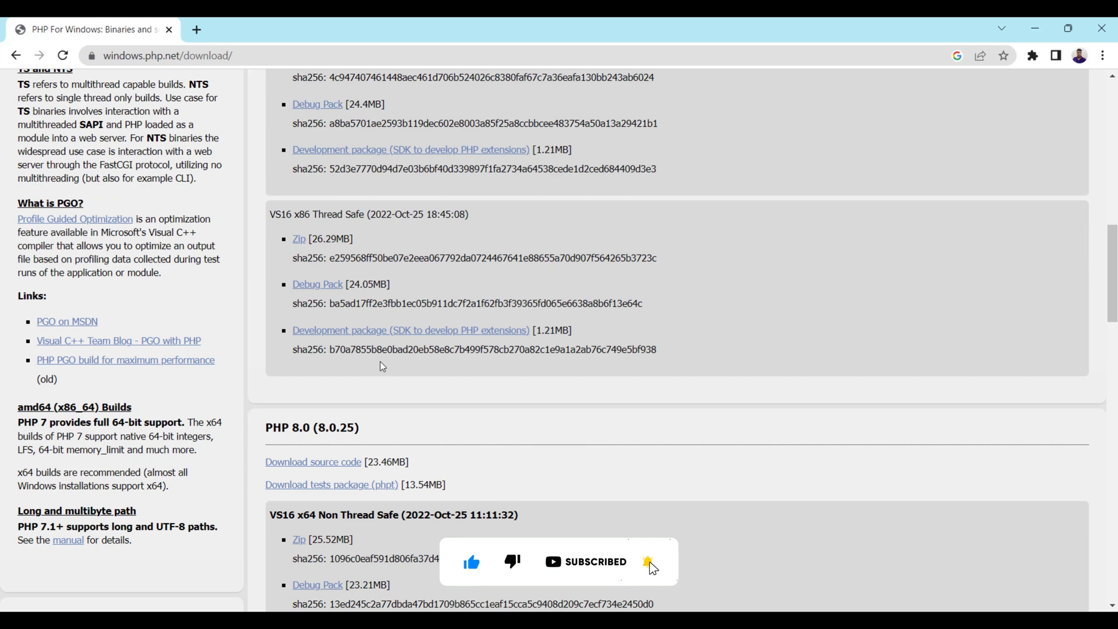
{"action": "scroll", "coordinate": [368, 377], "scroll_direction": "down", "scroll_amount": 3}
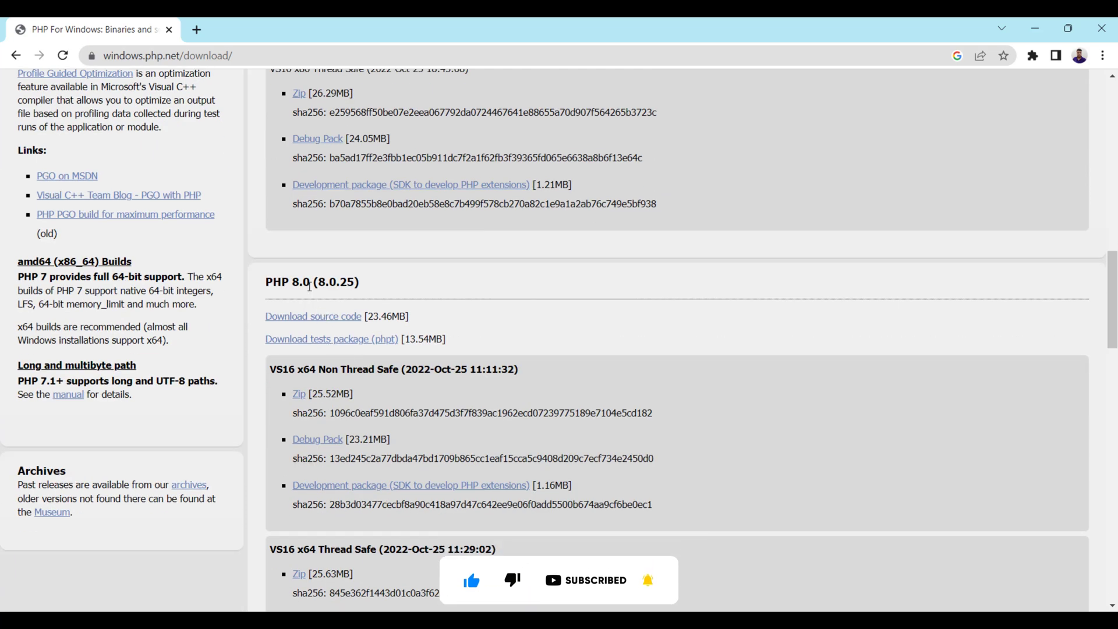
{"action": "left_click", "coordinate": [300, 396]}
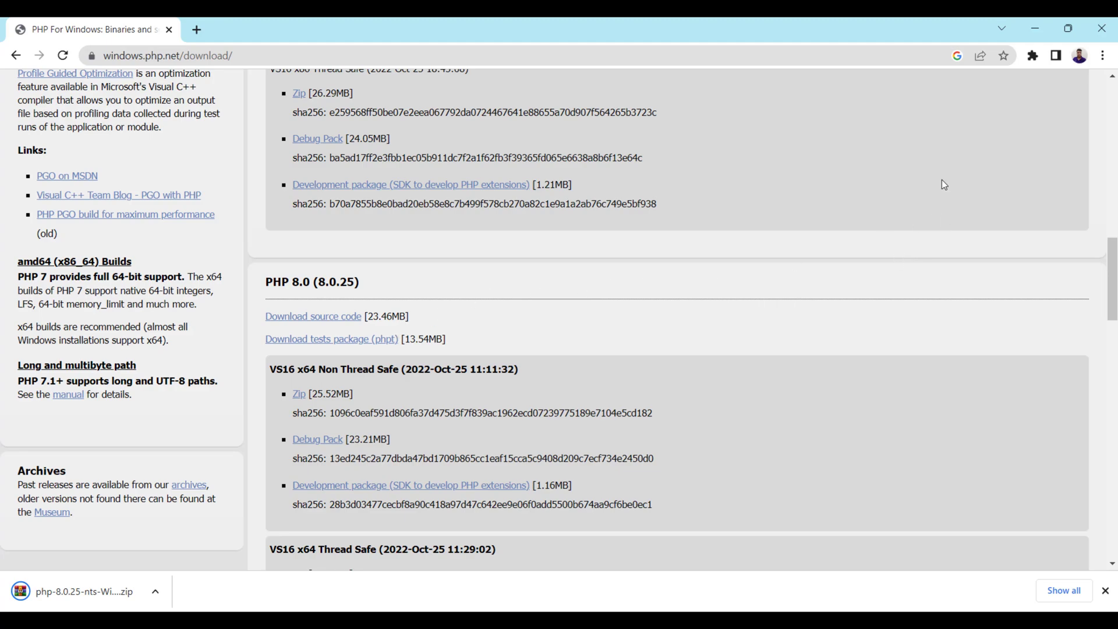
{"action": "left_click", "coordinate": [1027, 30]}
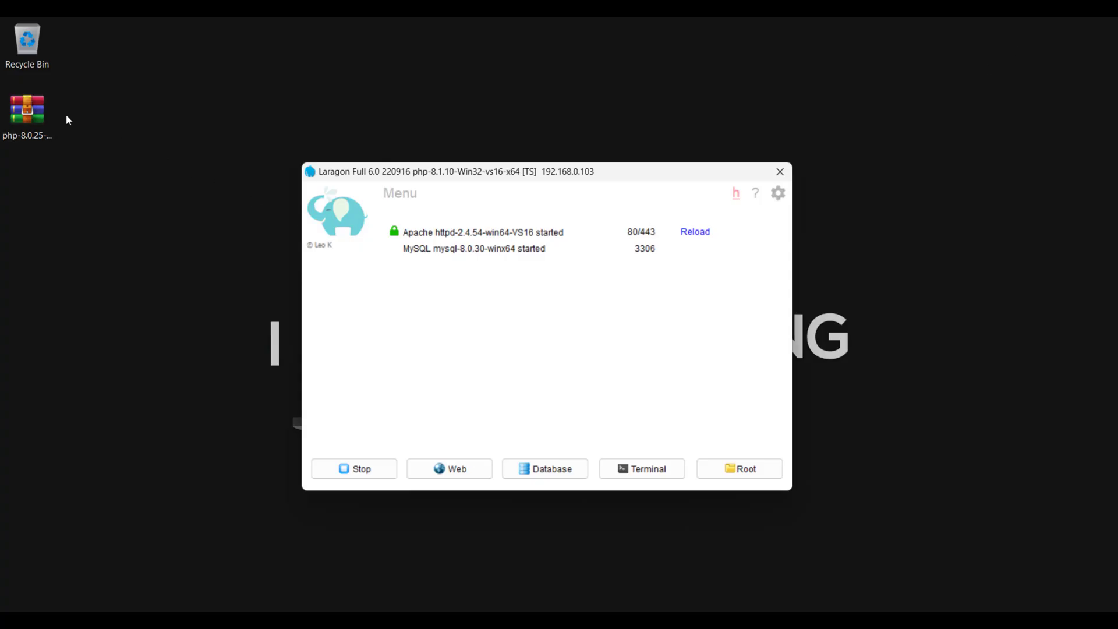
{"action": "left_click", "coordinate": [47, 106]}
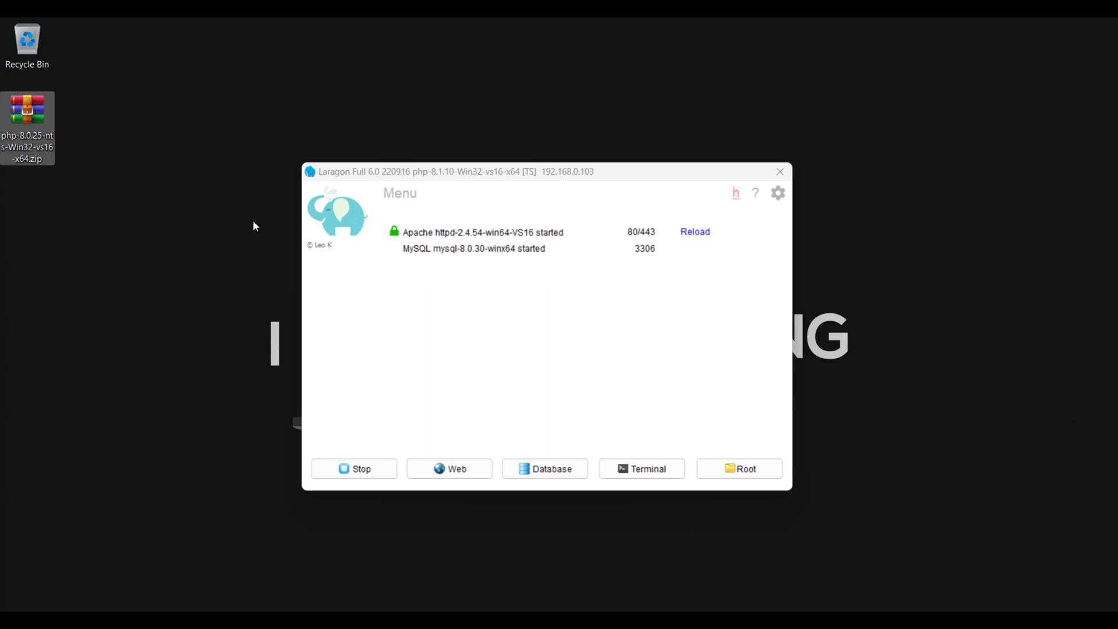
Step: From Laragon, open the php-8.1.10-Win32-vs16-x64 directory and go up to its parent folder laragon\bin\php, keeping the desktop reachable
{"action": "right_click", "coordinate": [407, 290]}
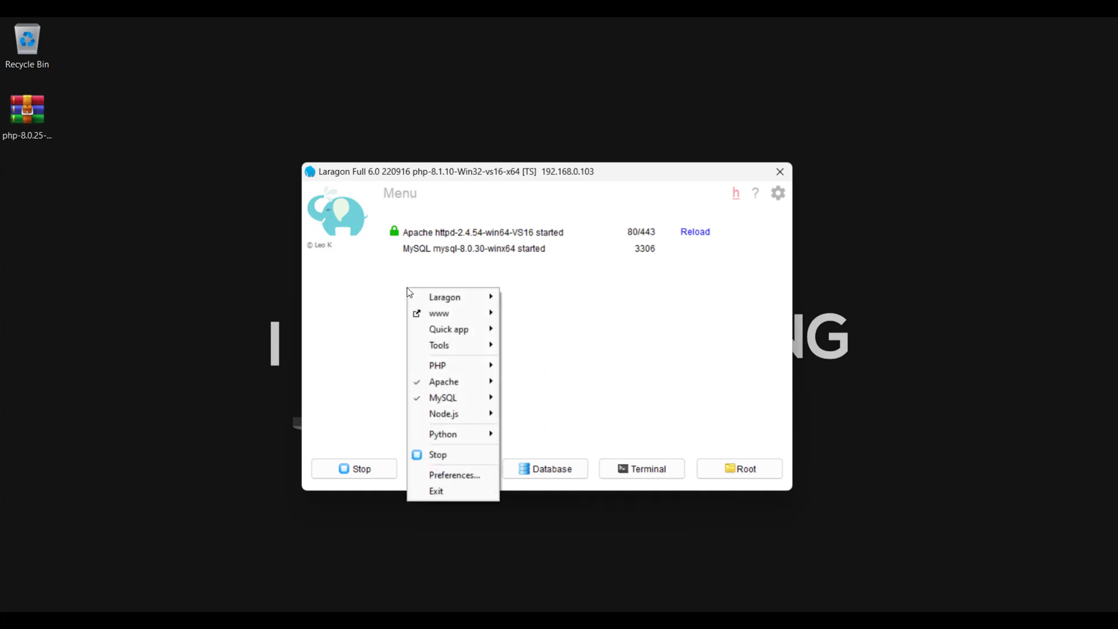
{"action": "mouse_move", "coordinate": [468, 358]}
{"action": "mouse_move", "coordinate": [521, 367]}
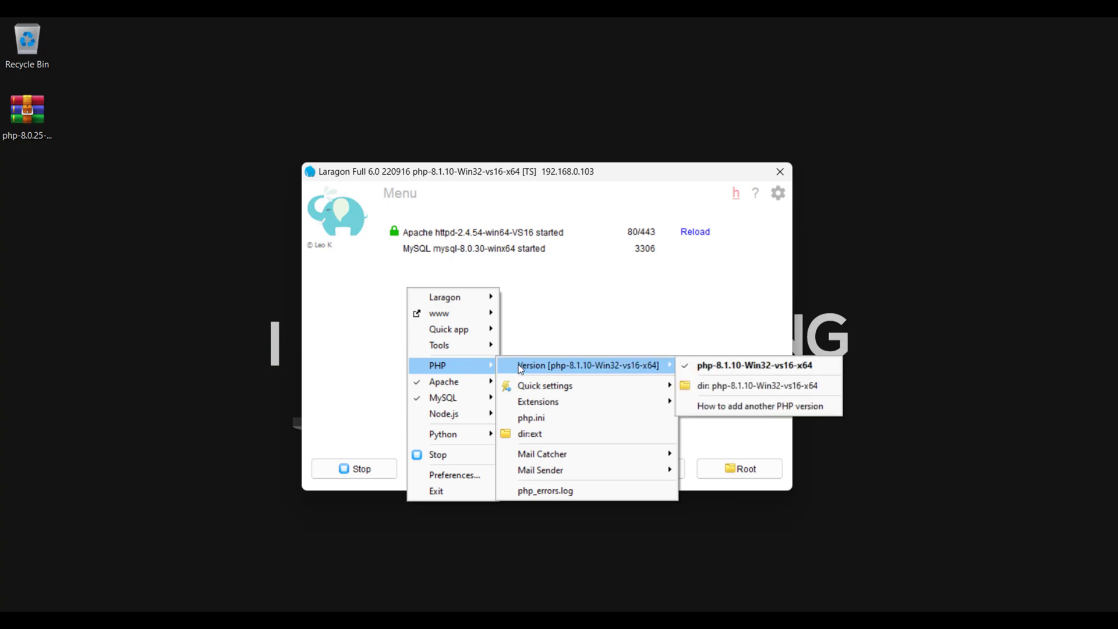
{"action": "left_click", "coordinate": [718, 382]}
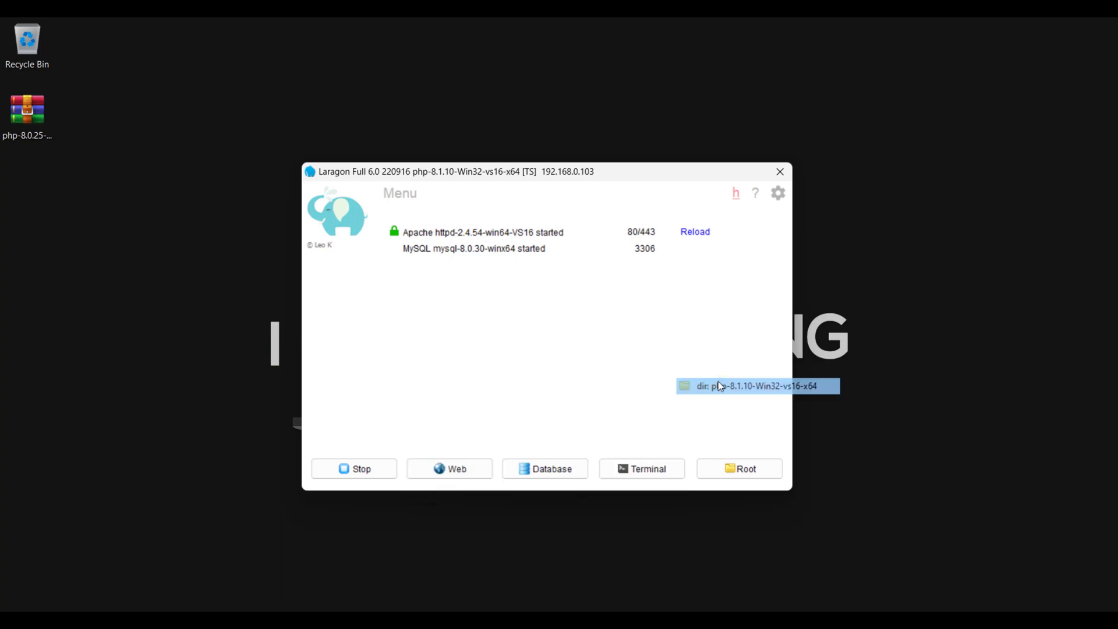
{"action": "double_click", "coordinate": [389, 118]}
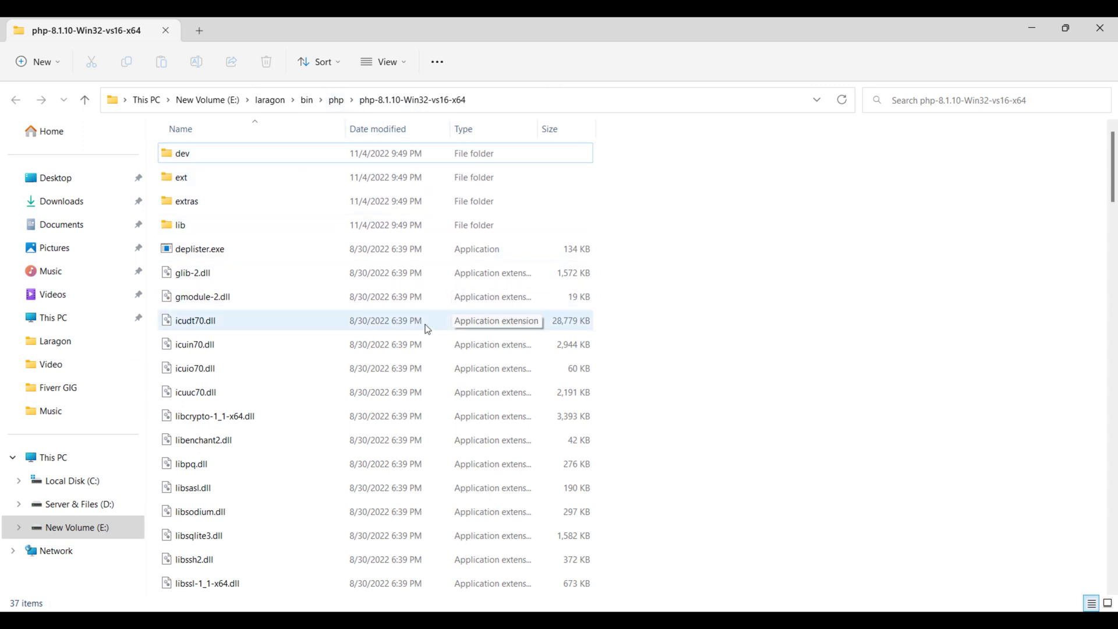
{"action": "left_click", "coordinate": [339, 107]}
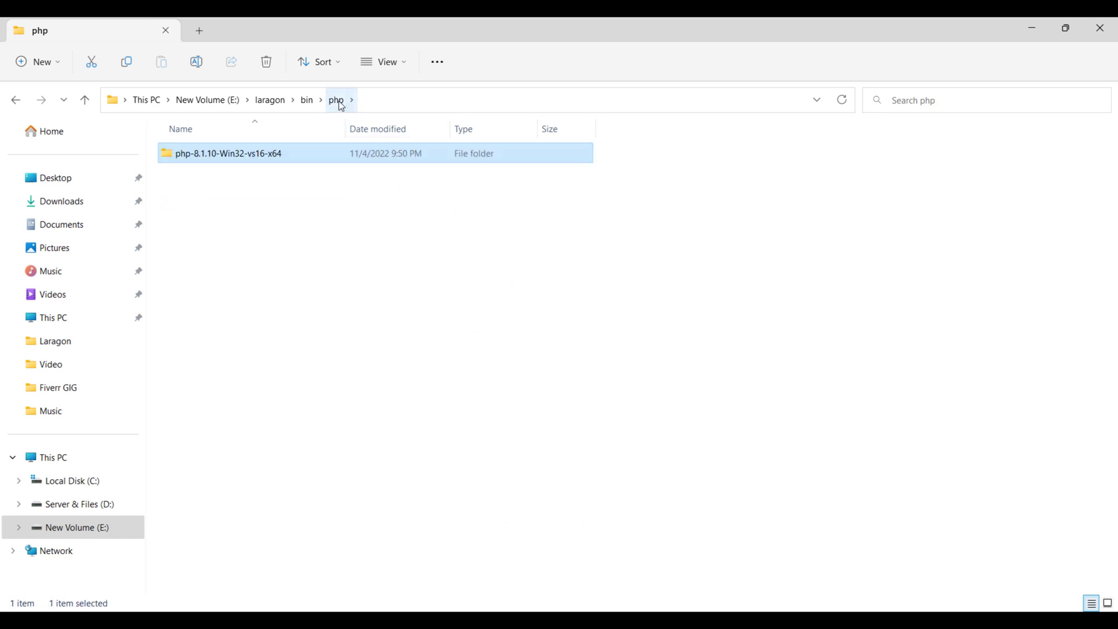
{"action": "left_click", "coordinate": [285, 233]}
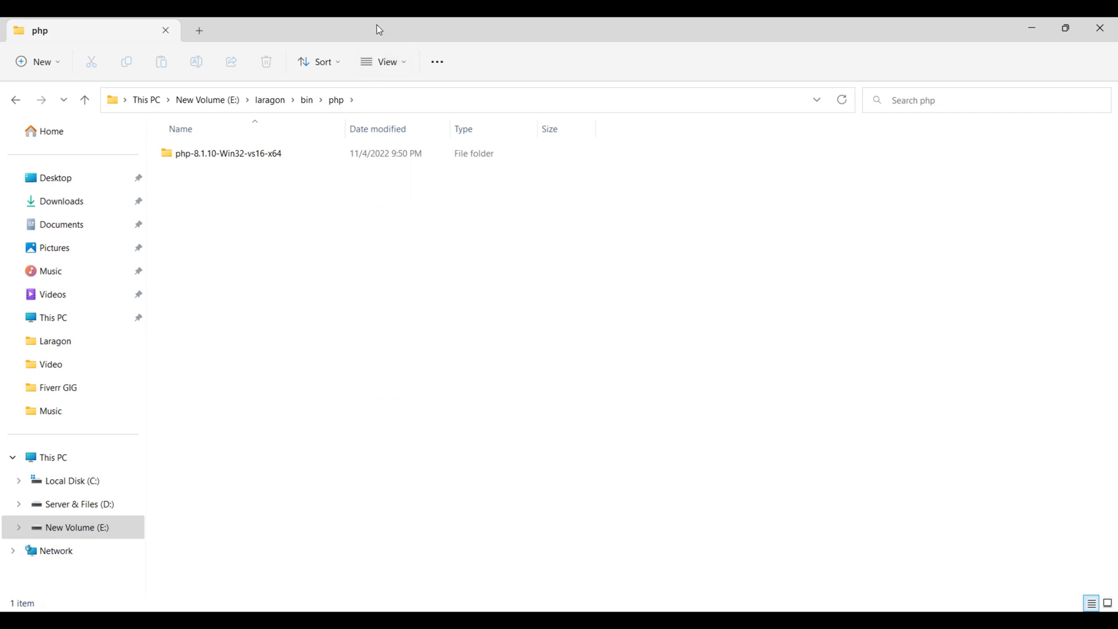
{"action": "left_click_drag", "start_coordinate": [375, 30], "coordinate": [546, 86]}
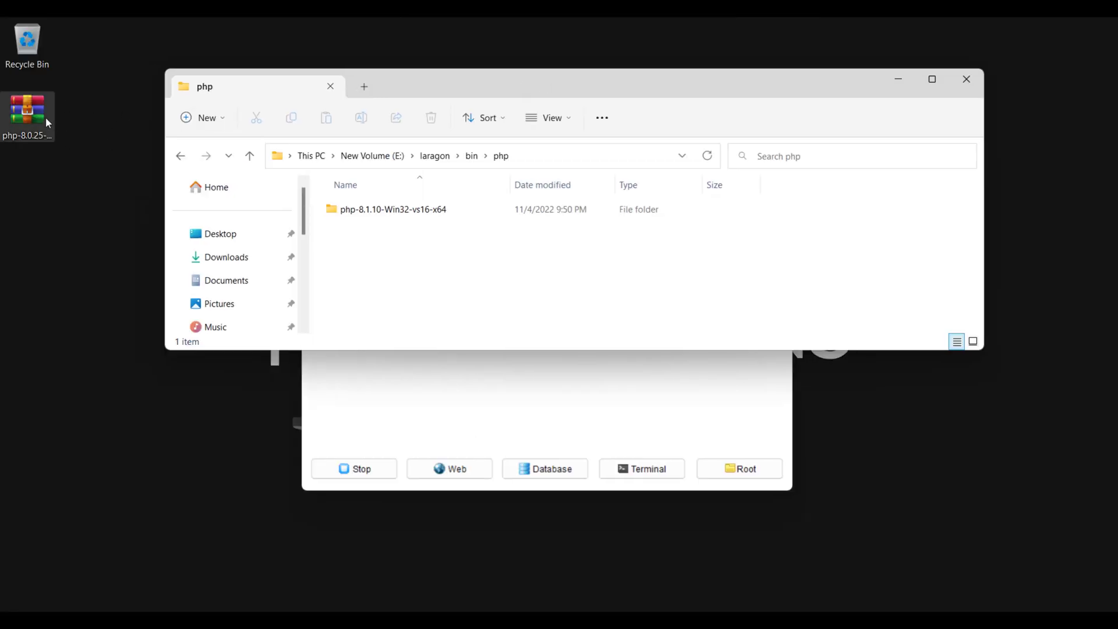
Step: Copy php-8.0.25-nts-Win32-vs16-x64.zip from the desktop into the laragon\bin\php folder
{"action": "left_click", "coordinate": [26, 115]}
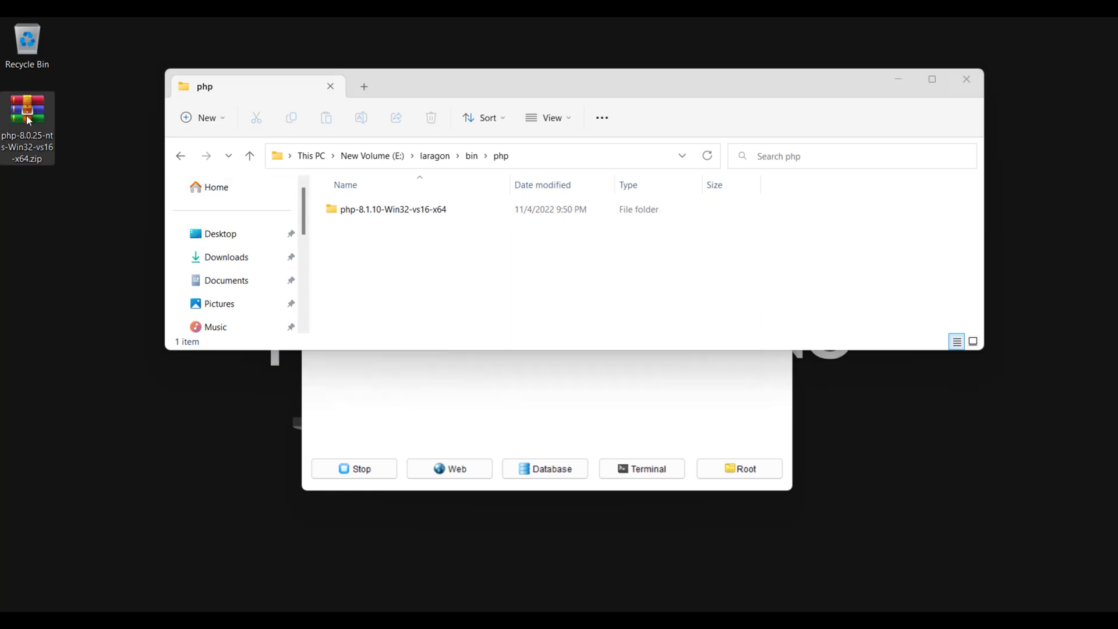
{"action": "right_click", "coordinate": [28, 122]}
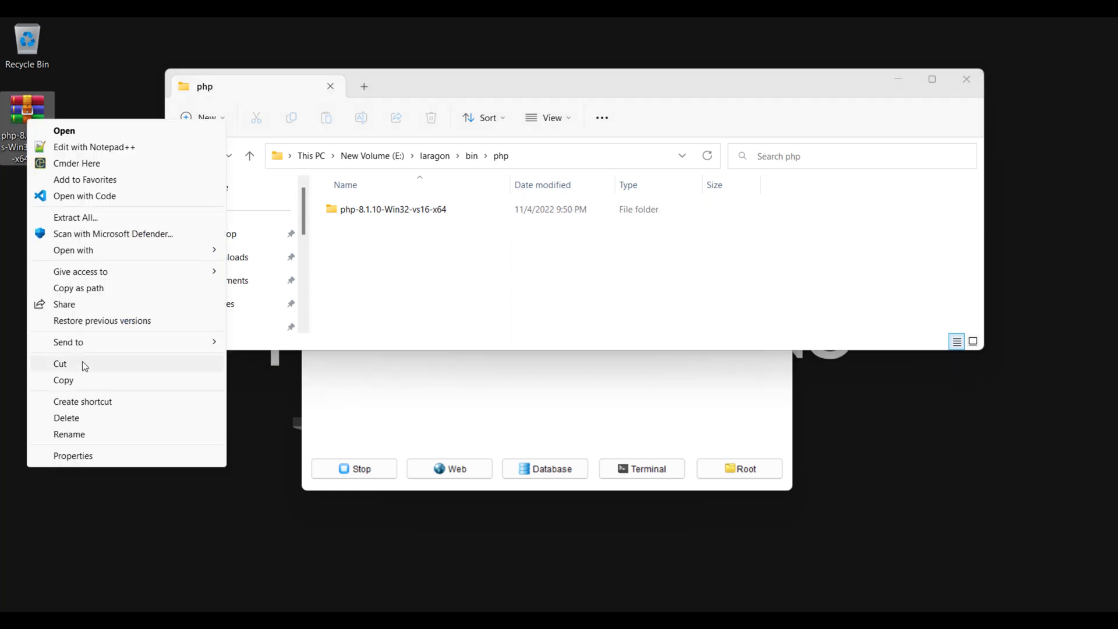
{"action": "left_click", "coordinate": [85, 378]}
{"action": "right_click", "coordinate": [368, 288]}
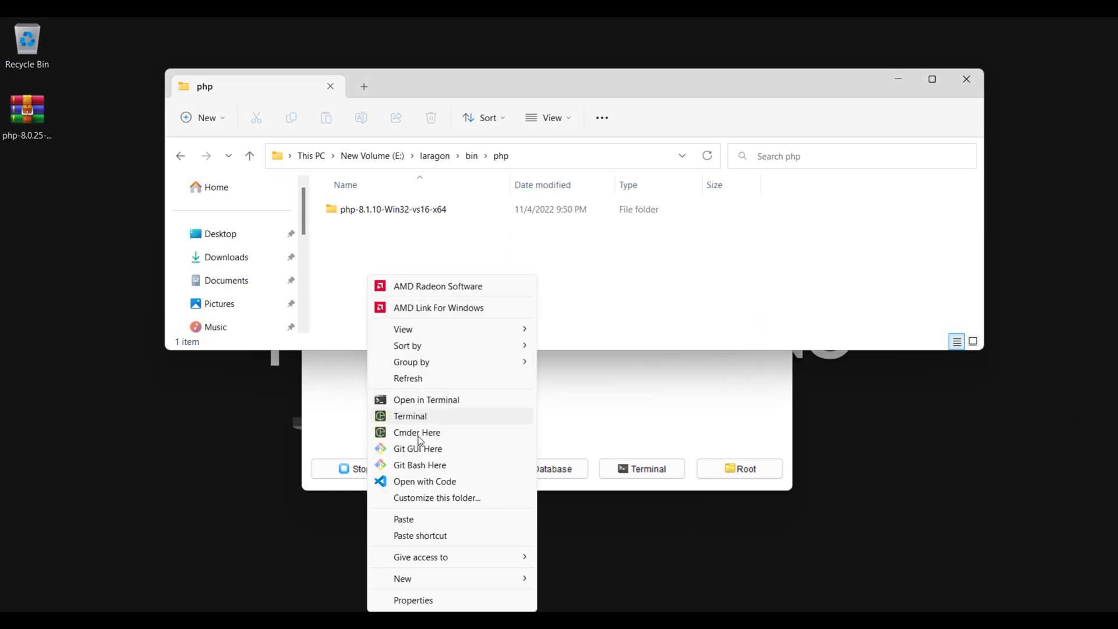
{"action": "left_click", "coordinate": [415, 520]}
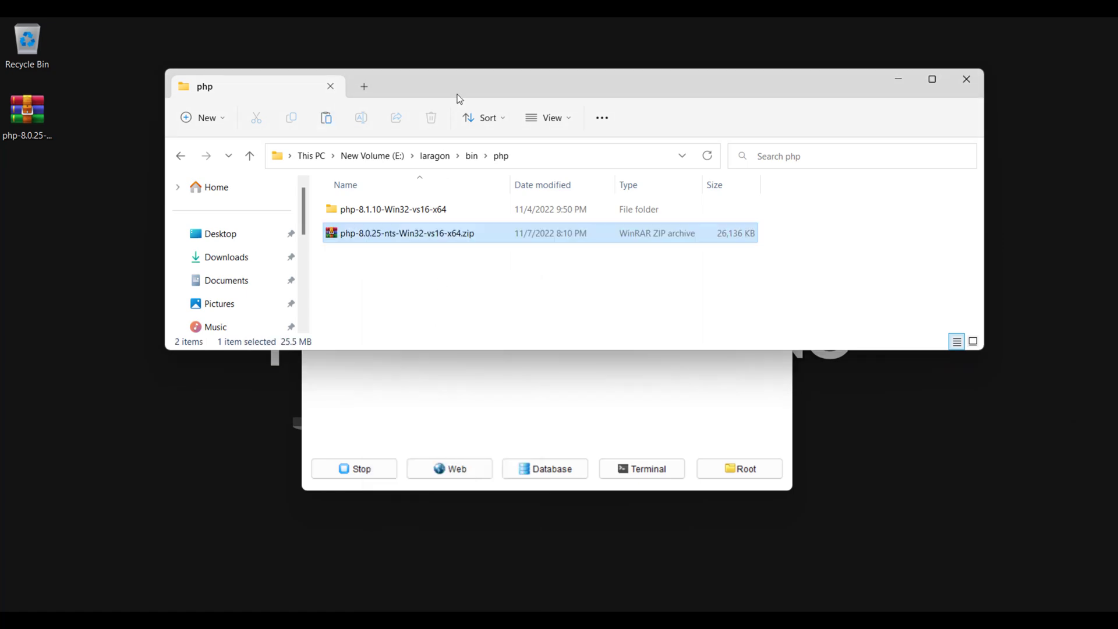
{"action": "double_click", "coordinate": [458, 94]}
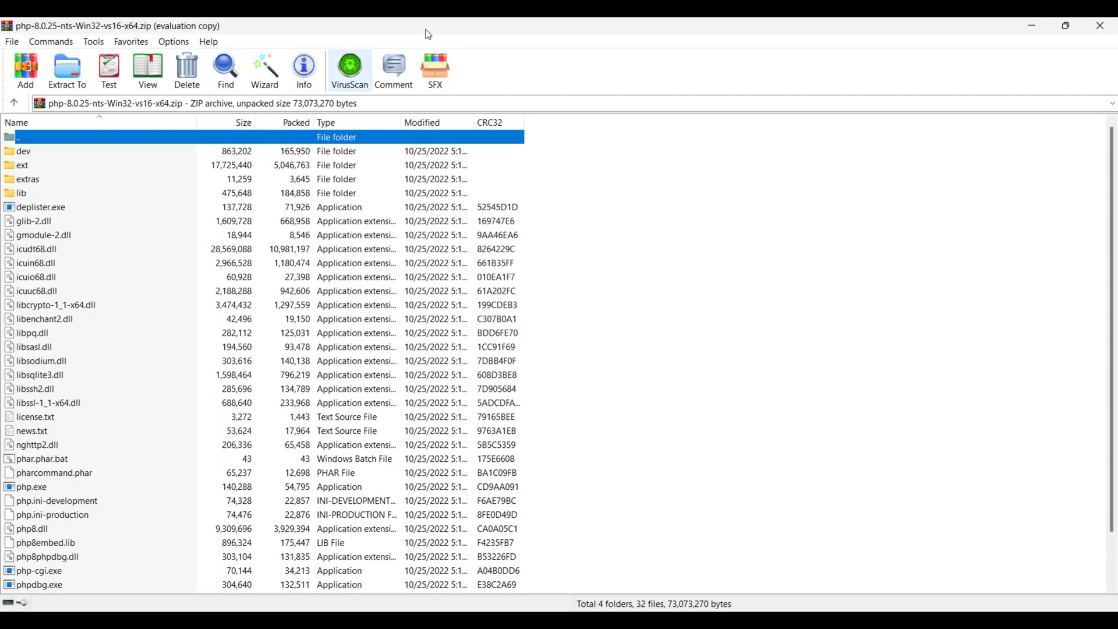
{"action": "left_click_drag", "start_coordinate": [426, 26], "coordinate": [573, 134]}
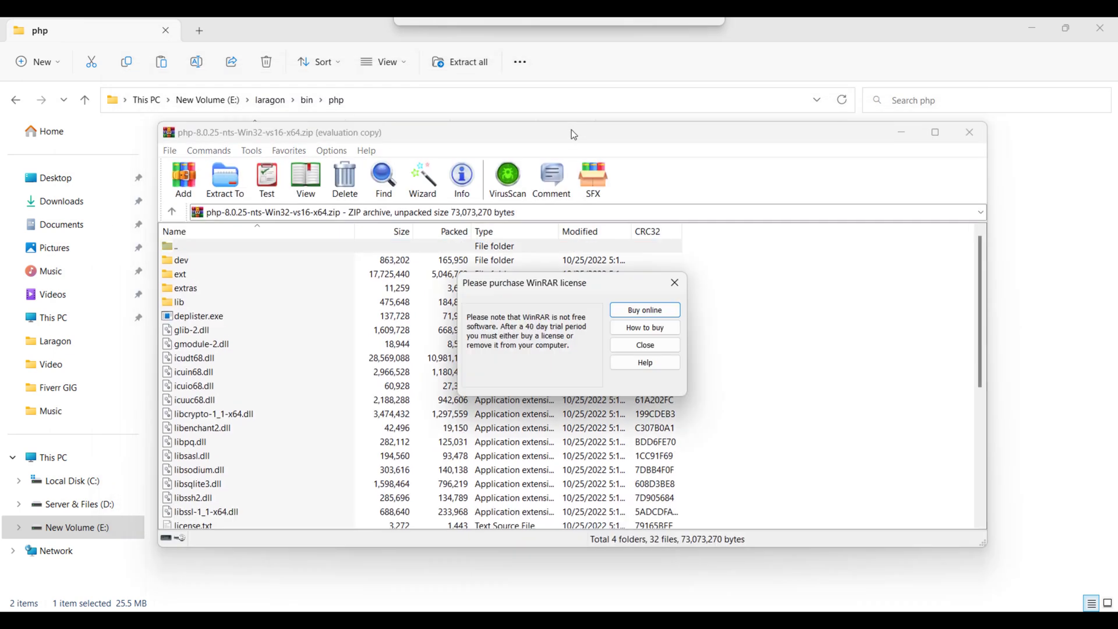
{"action": "left_click", "coordinate": [645, 345]}
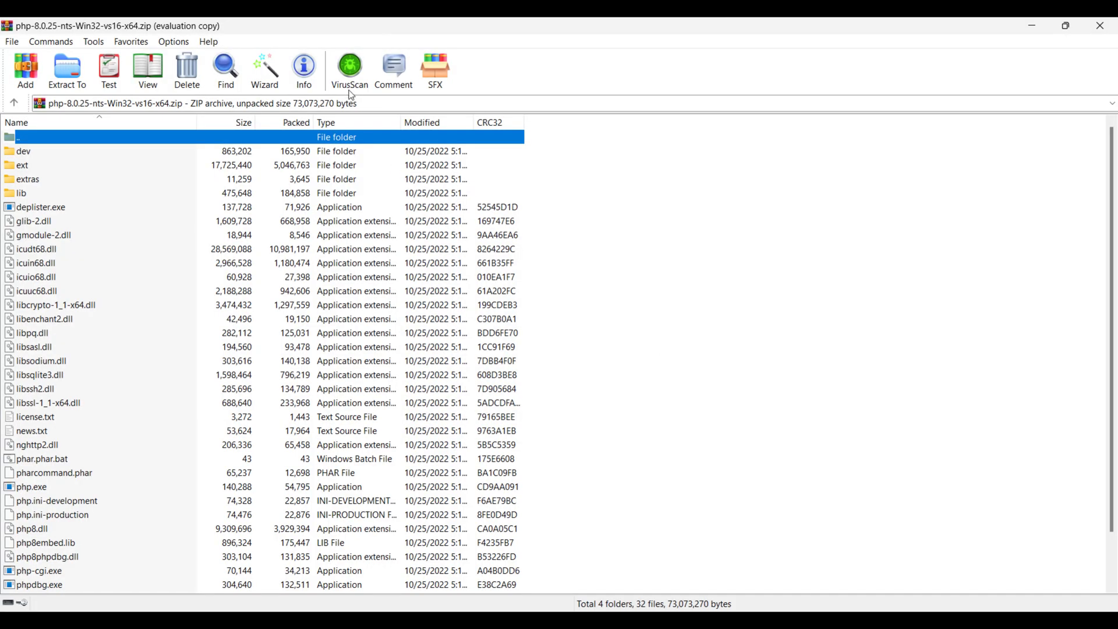
{"action": "left_click_drag", "start_coordinate": [429, 24], "coordinate": [645, 223]}
{"action": "left_click", "coordinate": [809, 171]}
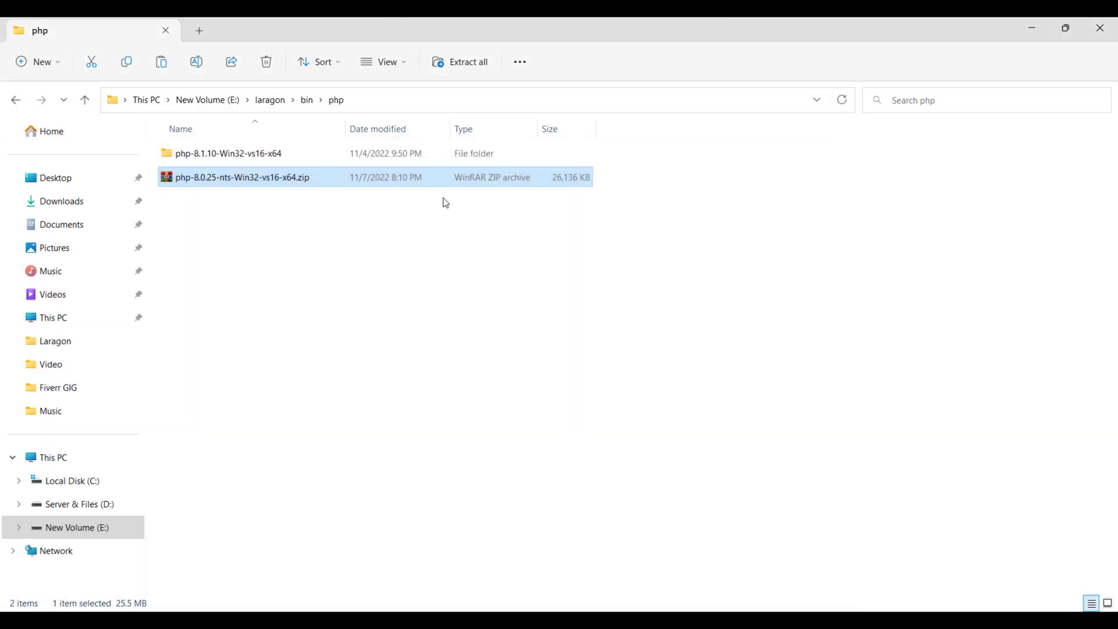
Step: Extract php-8.0.25-nts-Win32-vs16-x64.zip to E:\laragon\bin\php\php-8.0.25-nts-Win32-vs16-x64
{"action": "right_click", "coordinate": [275, 181]}
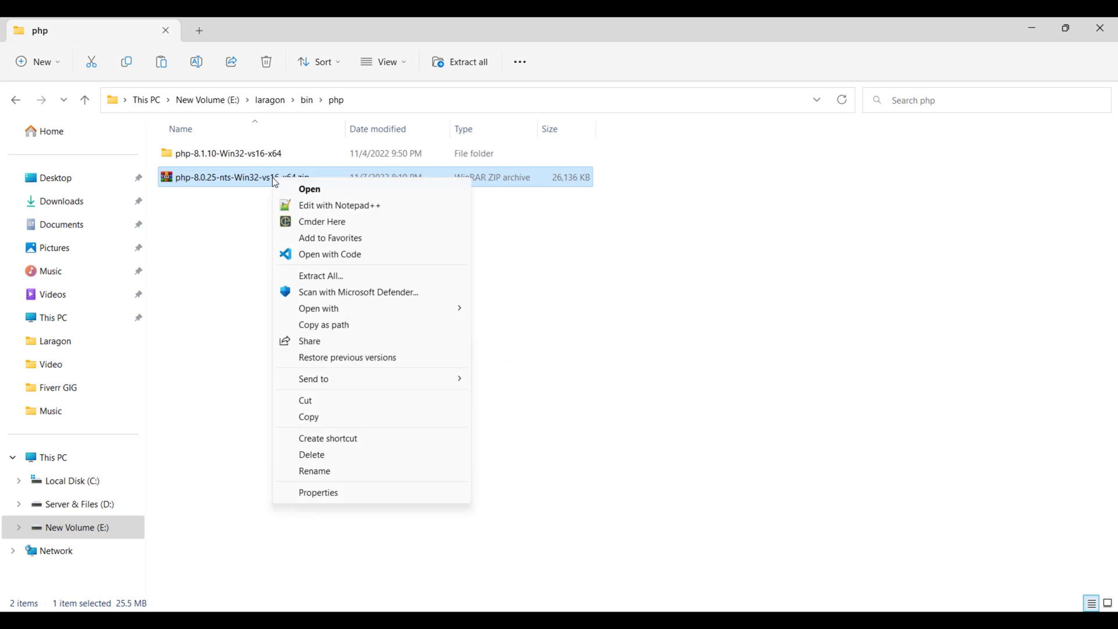
{"action": "left_click", "coordinate": [332, 280]}
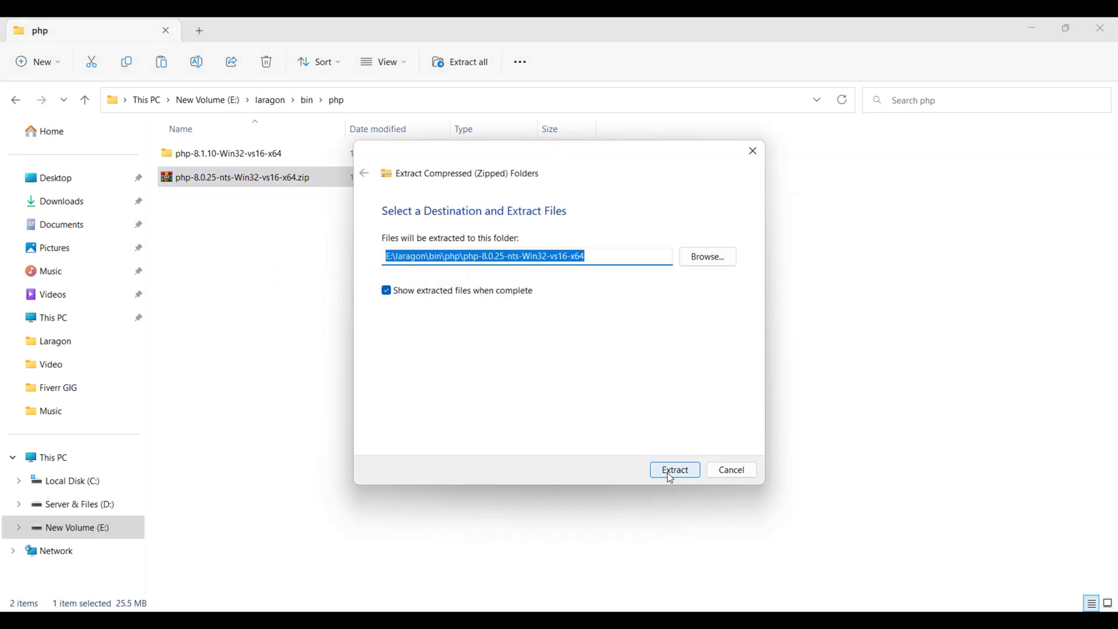
{"action": "left_click", "coordinate": [670, 475]}
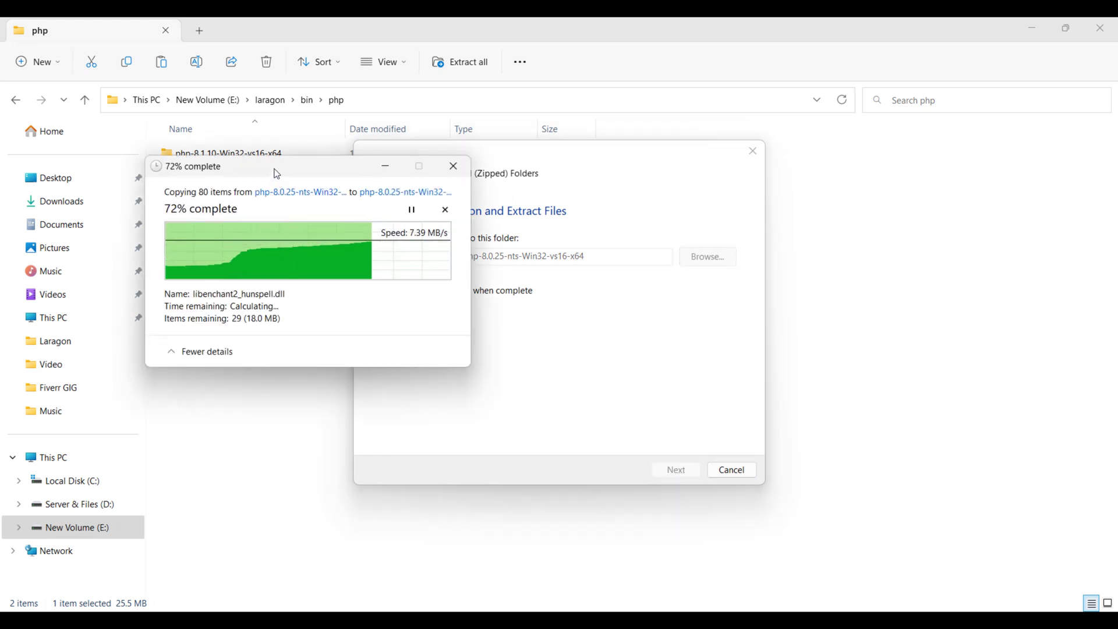
Step: Delete the php-8.0.25-nts-Win32-vs16-x64.zip archive from the laragon\bin\php folder
{"action": "right_click", "coordinate": [206, 204]}
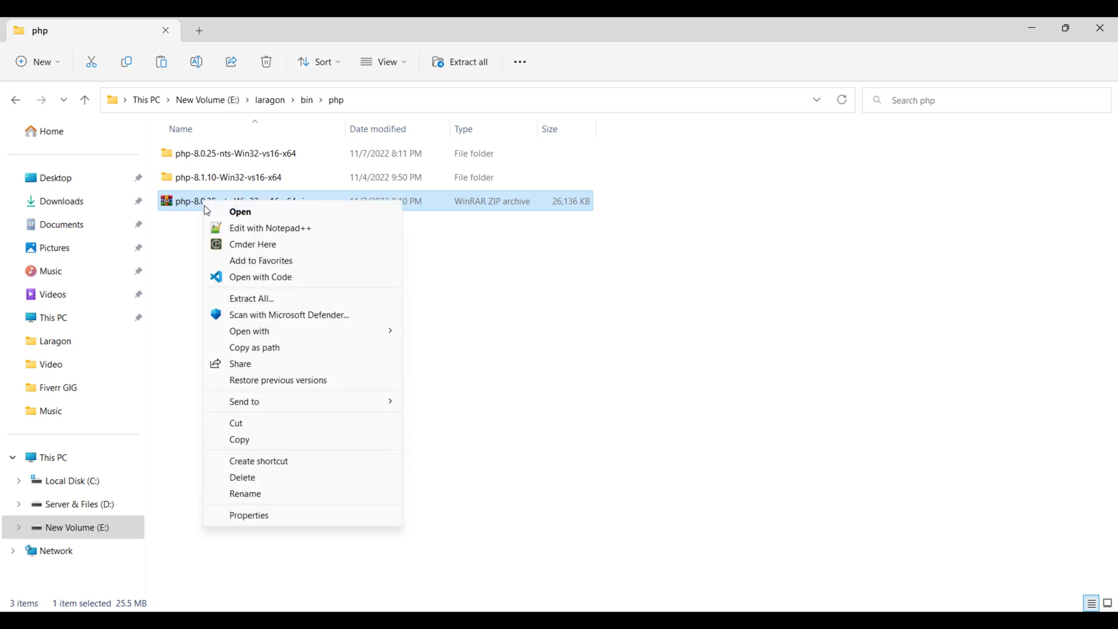
{"action": "left_click", "coordinate": [253, 479]}
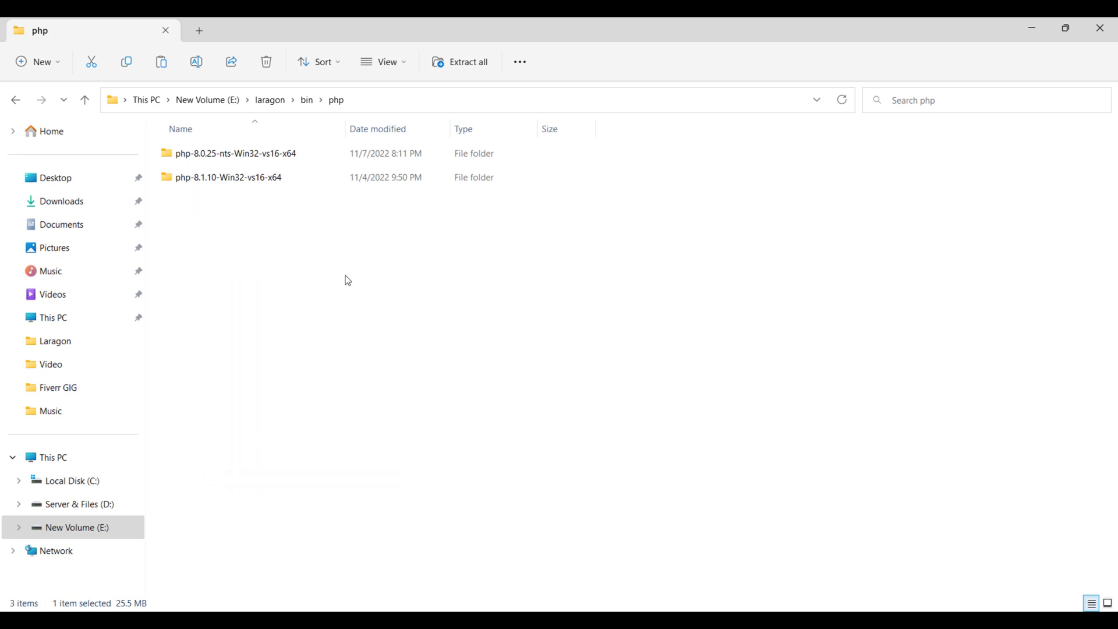
Step: Switch to Laragon, stop its running services, and start Apache and MySQL again
{"action": "left_click", "coordinate": [712, 610]}
{"action": "left_click", "coordinate": [364, 470]}
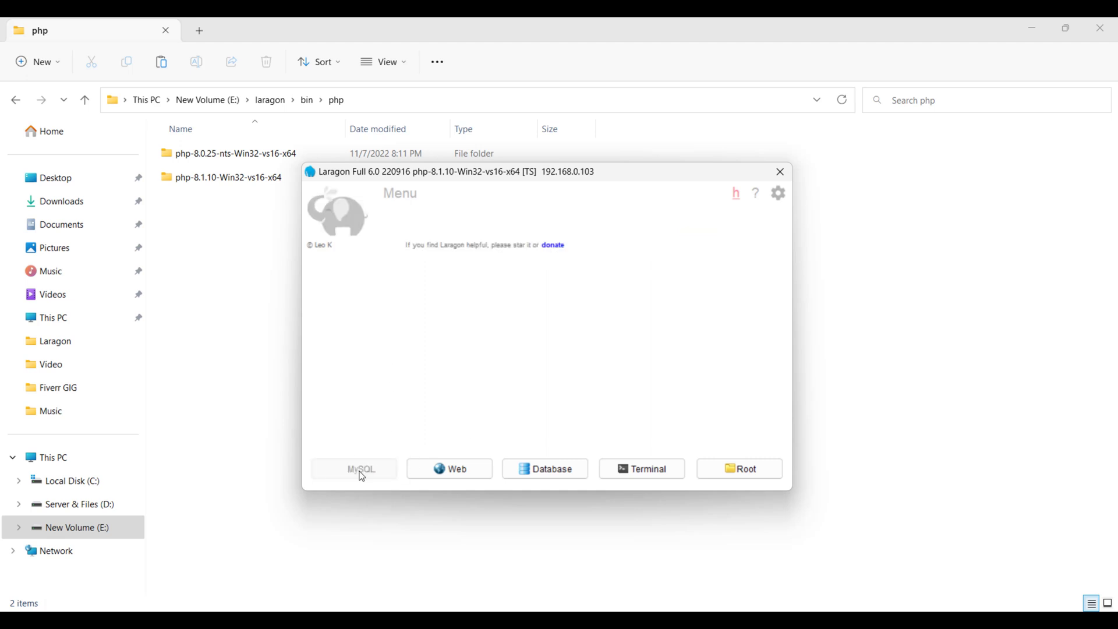
{"action": "left_click", "coordinate": [360, 471]}
Step: Switch Laragon's active PHP version to php-8.0.25-nts-Win32-vs16-x64
{"action": "right_click", "coordinate": [450, 278]}
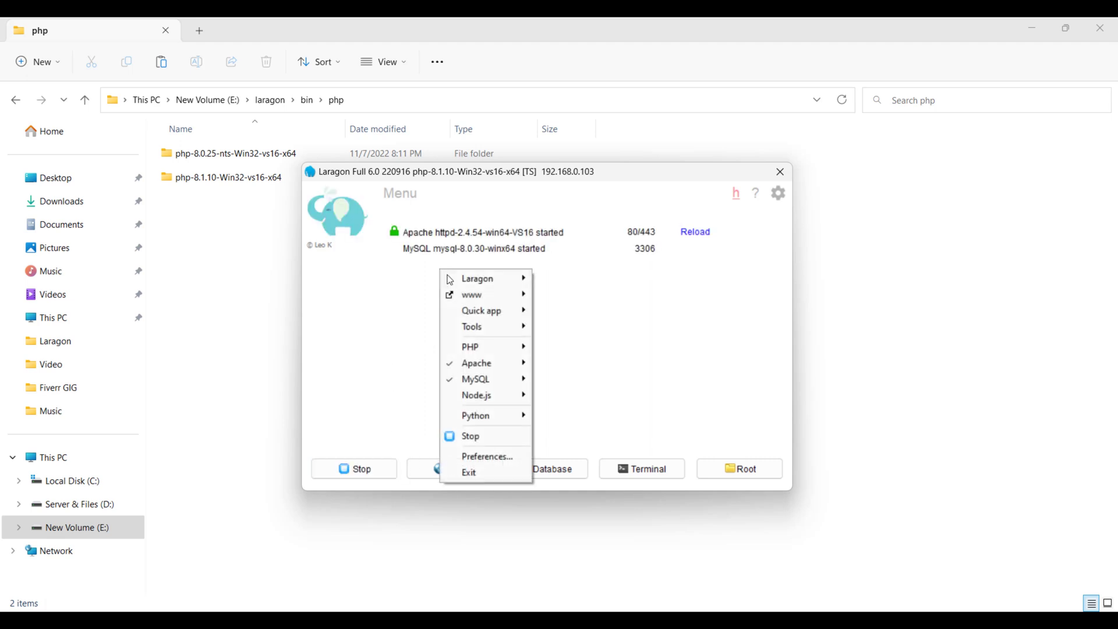
{"action": "mouse_move", "coordinate": [502, 348]}
{"action": "mouse_move", "coordinate": [557, 352]}
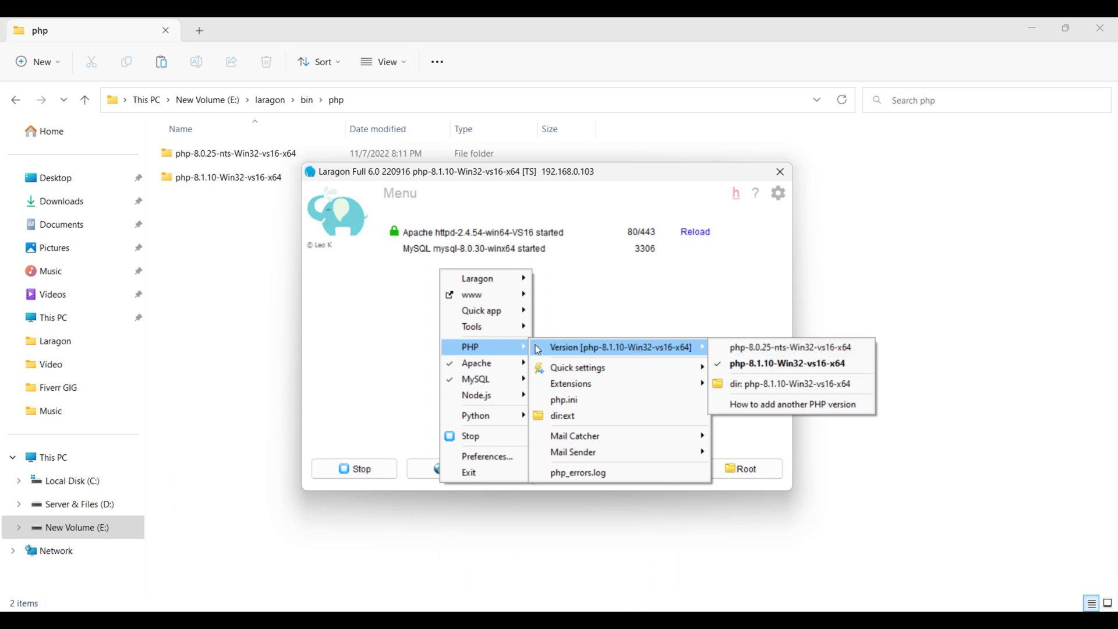
{"action": "mouse_move", "coordinate": [616, 351]}
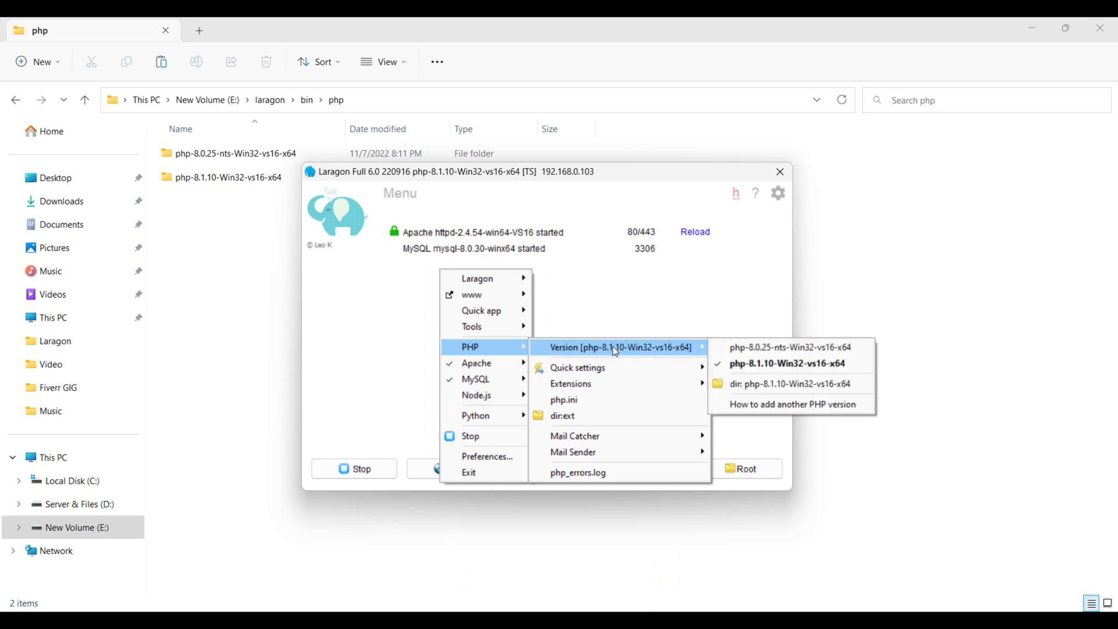
{"action": "left_click", "coordinate": [733, 349]}
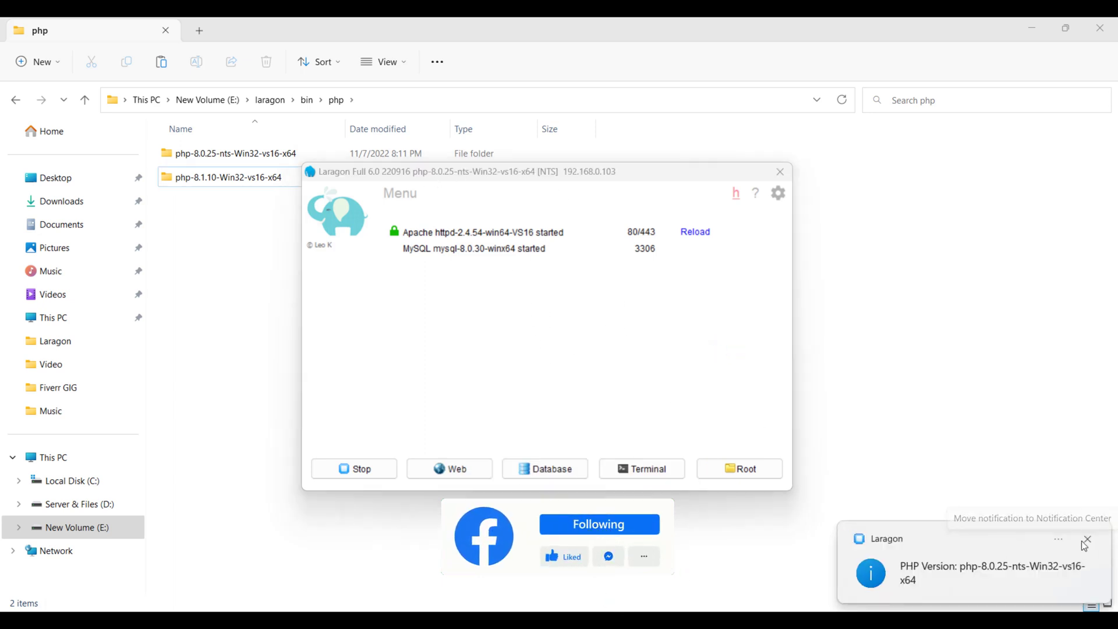
{"action": "left_click_drag", "start_coordinate": [436, 175], "coordinate": [450, 178]}
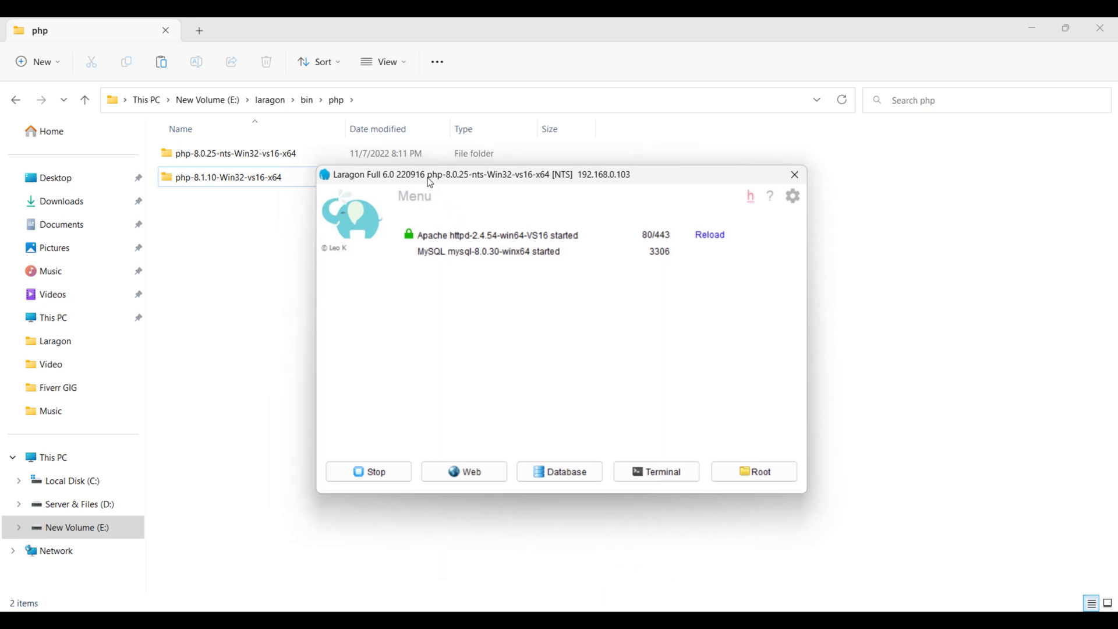